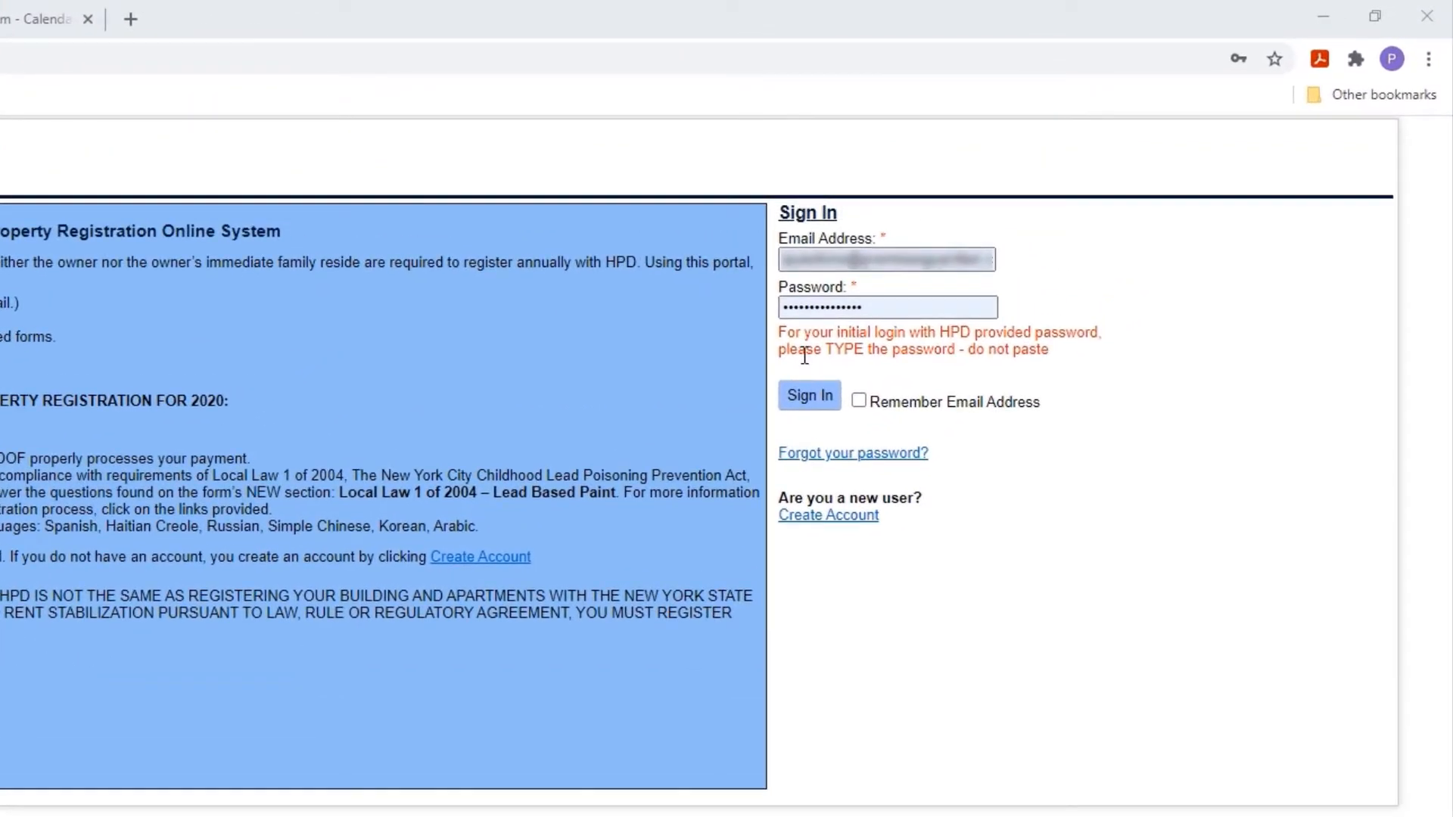
Step: Enter the account password and sign in to the HPD registration portal
left_click(822, 311)
left_click(808, 399)
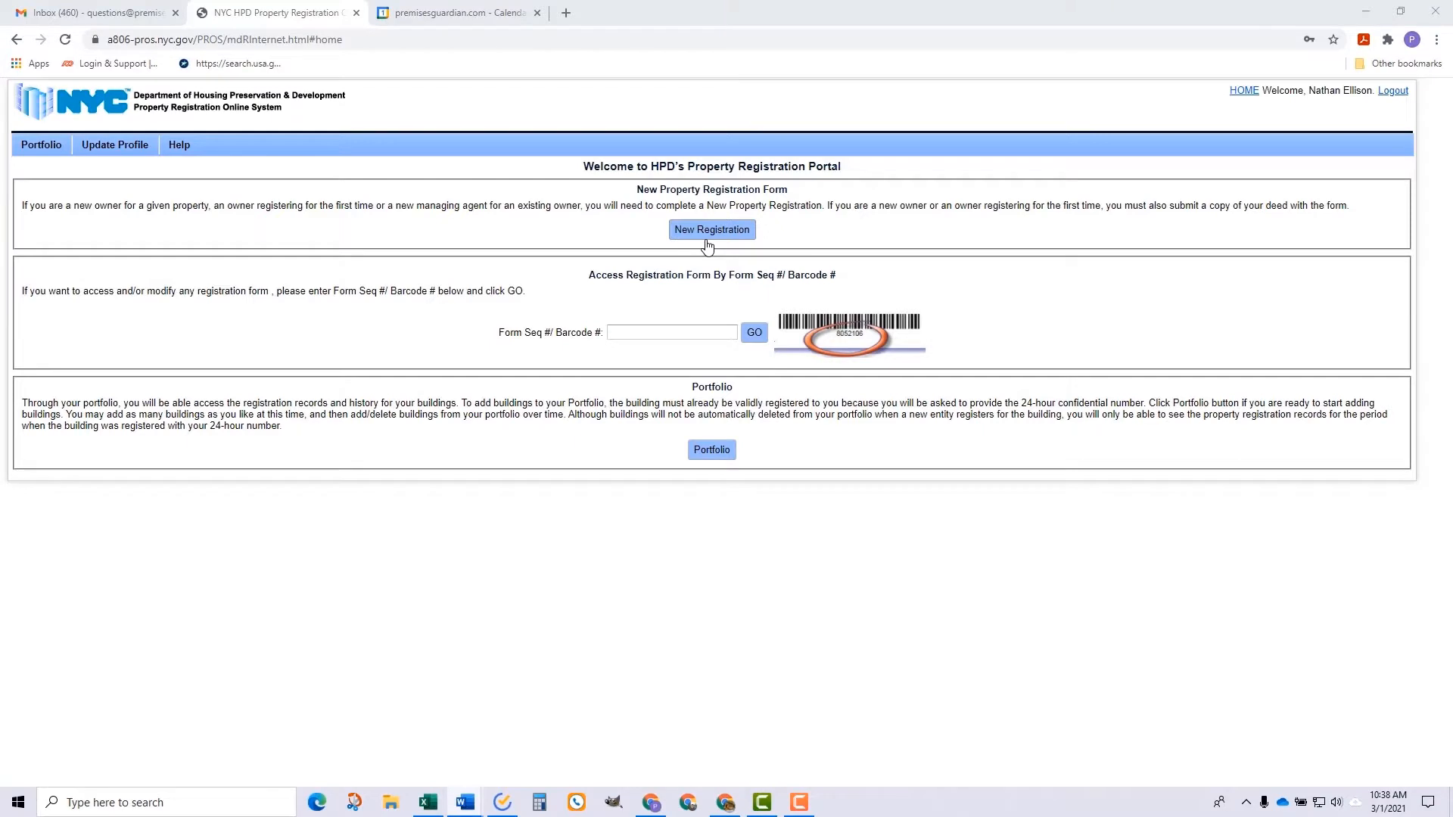
Step: Start a new registration and search Manhattan block 1111, lot 111
left_click(707, 238)
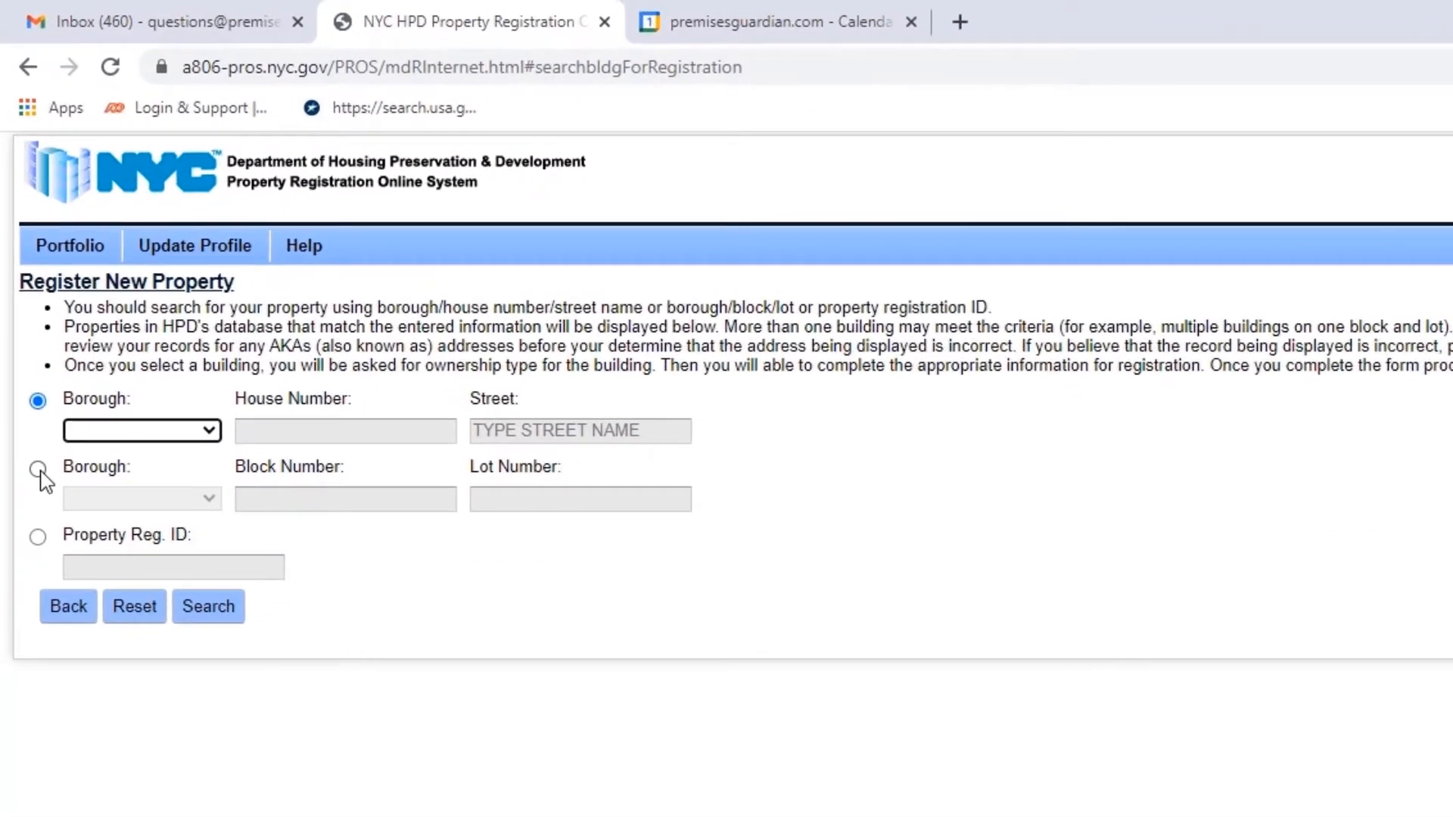
left_click(38, 470)
left_click(188, 501)
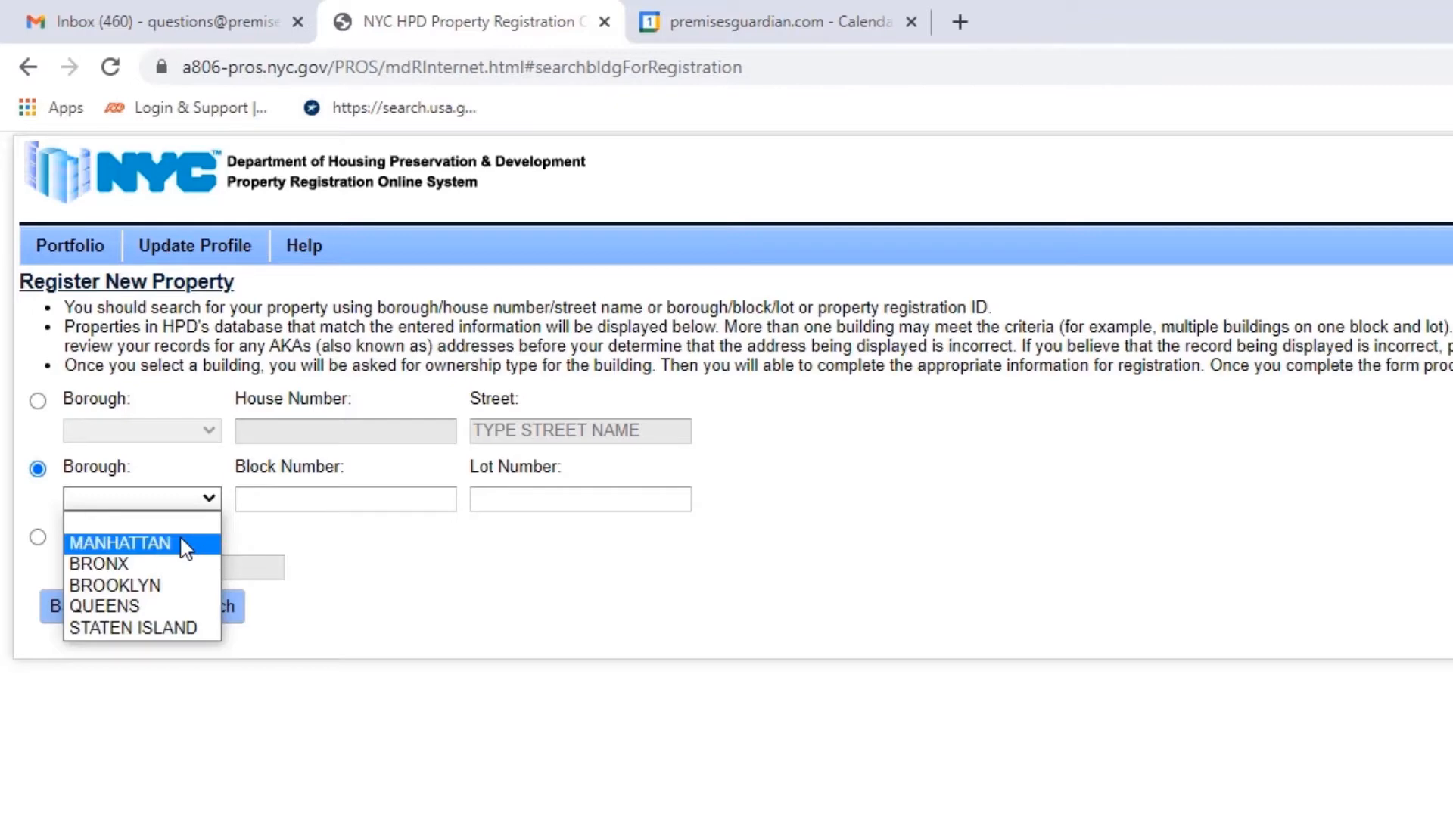
left_click(185, 545)
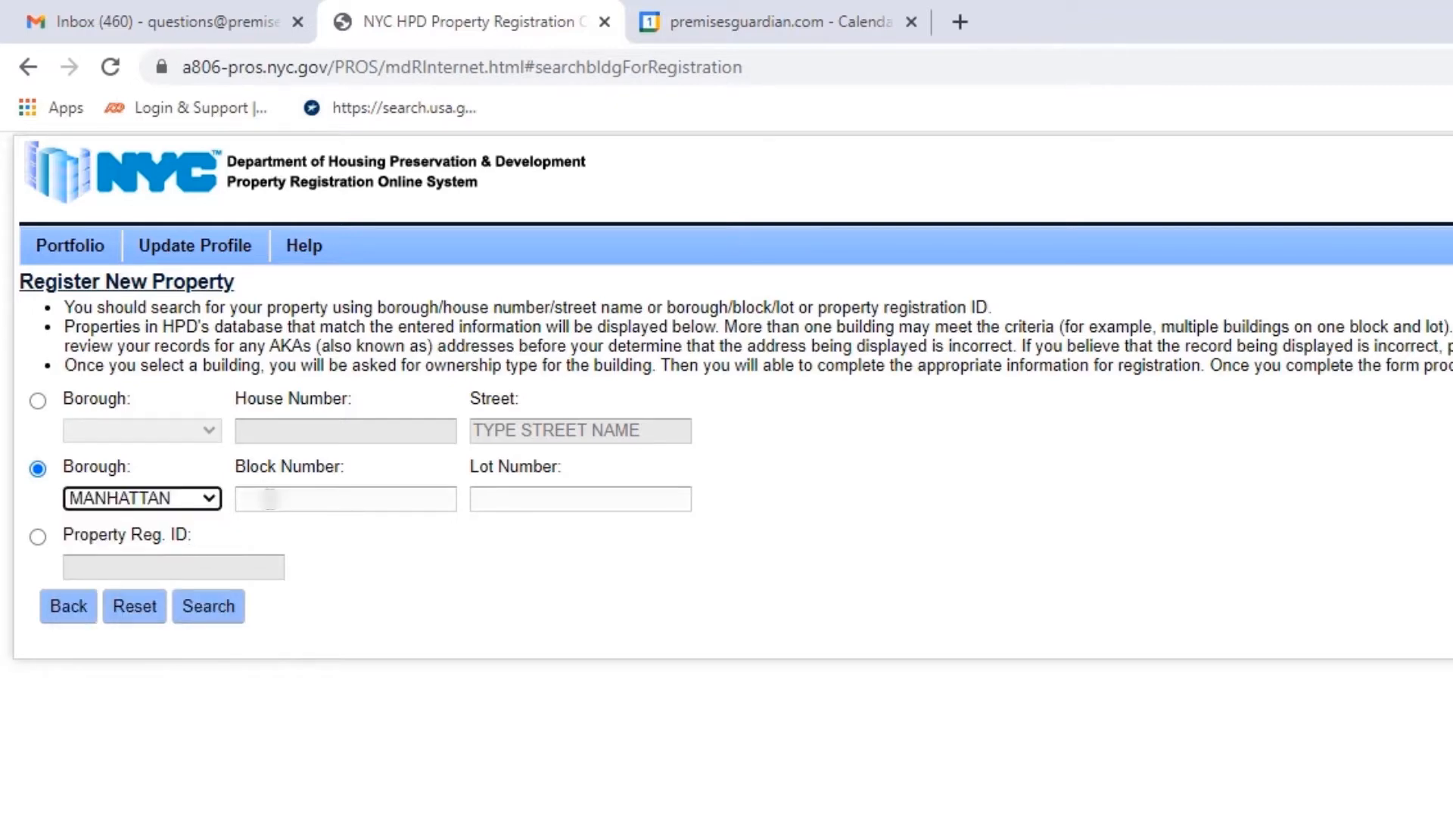
left_click(270, 499)
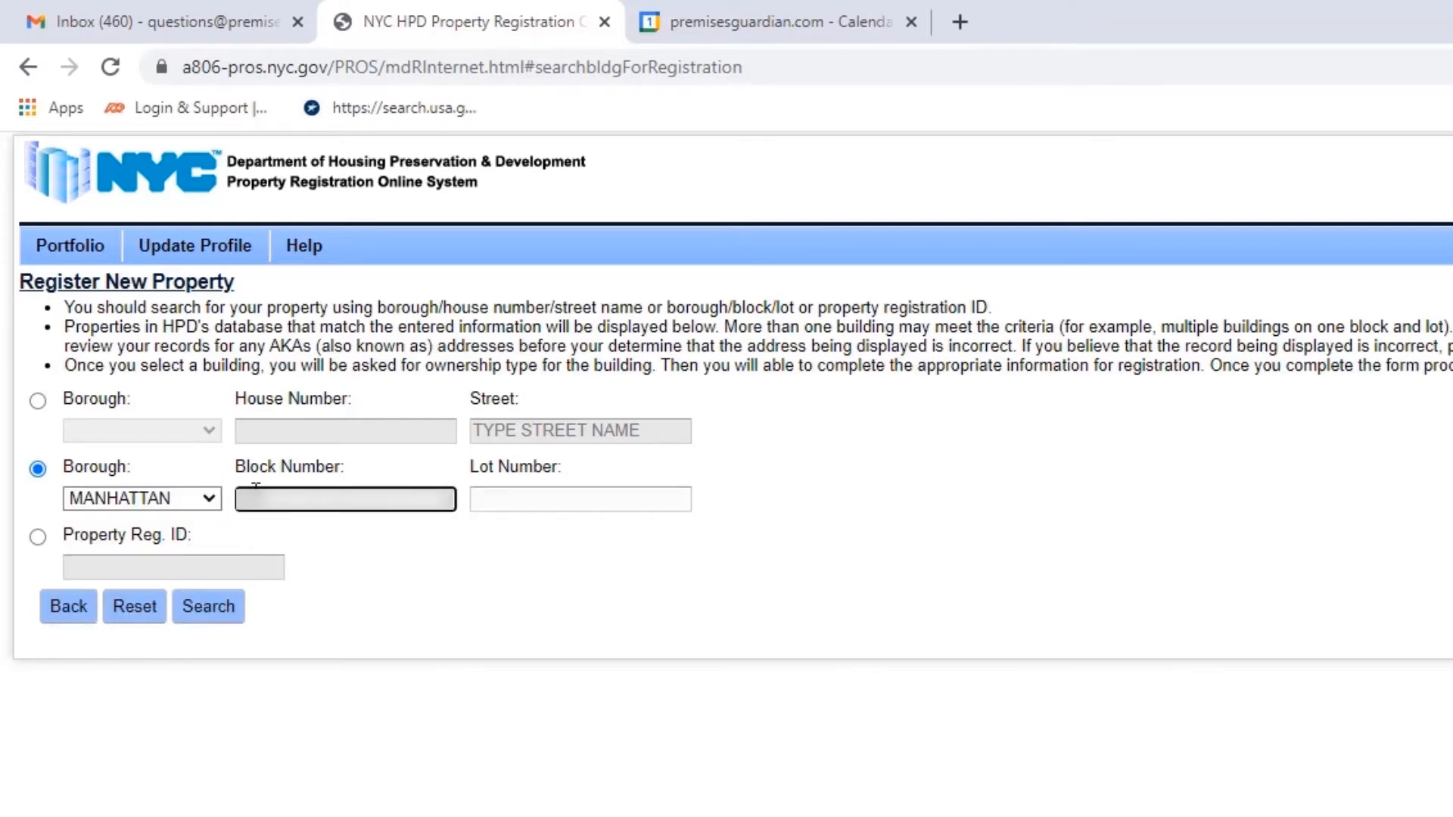
type("1111")
left_click(502, 493)
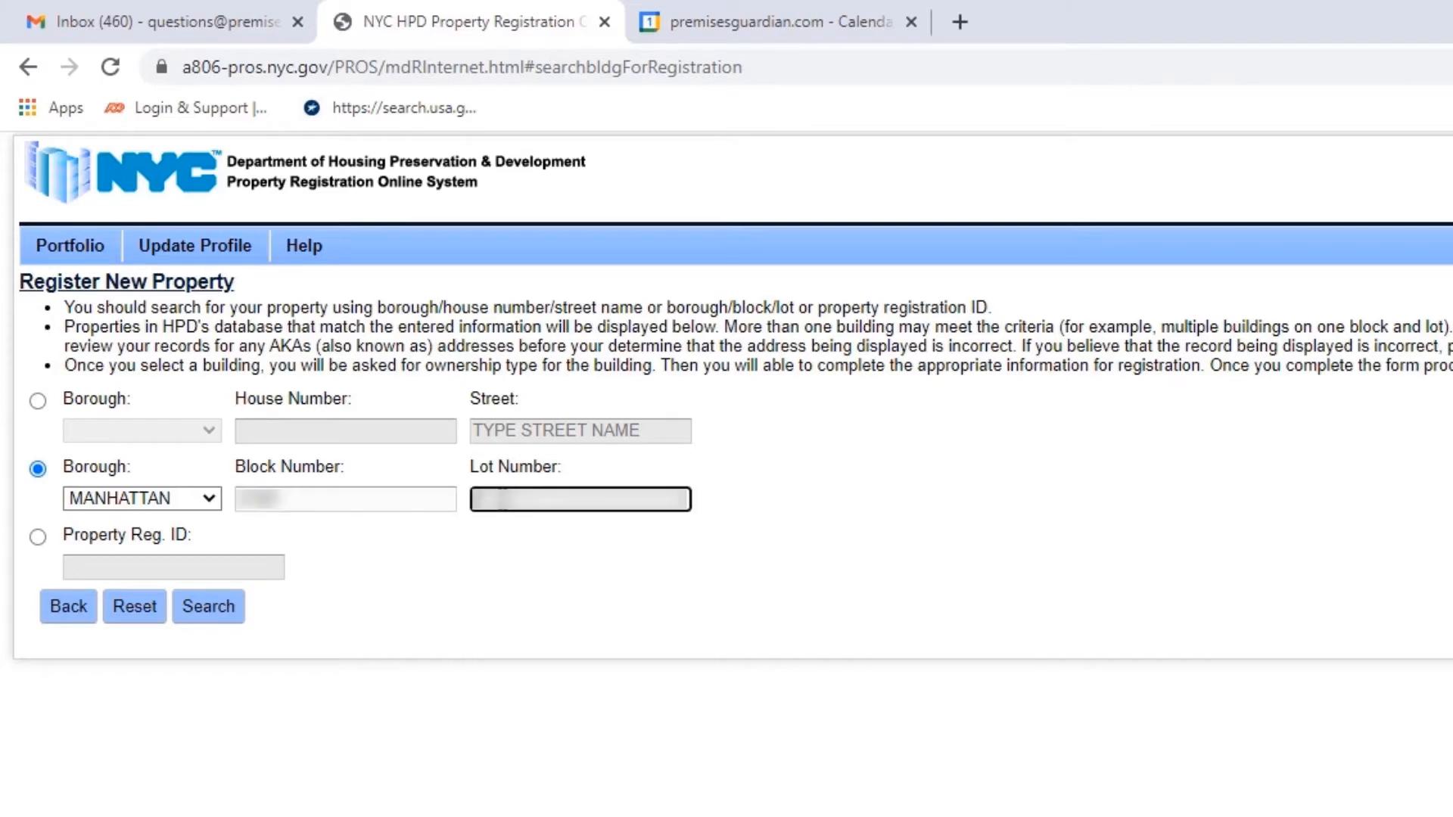
type("111")
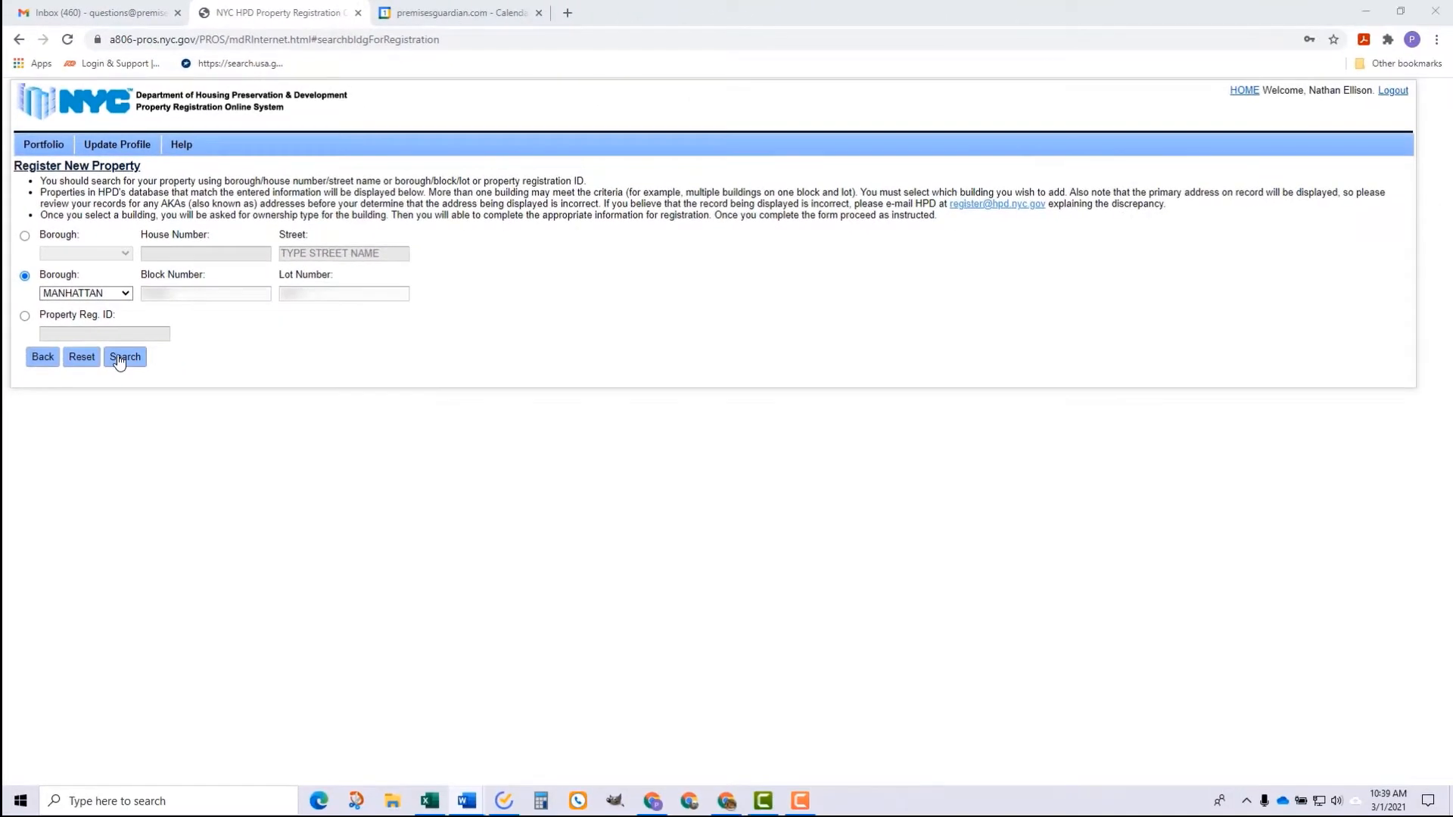
left_click(121, 358)
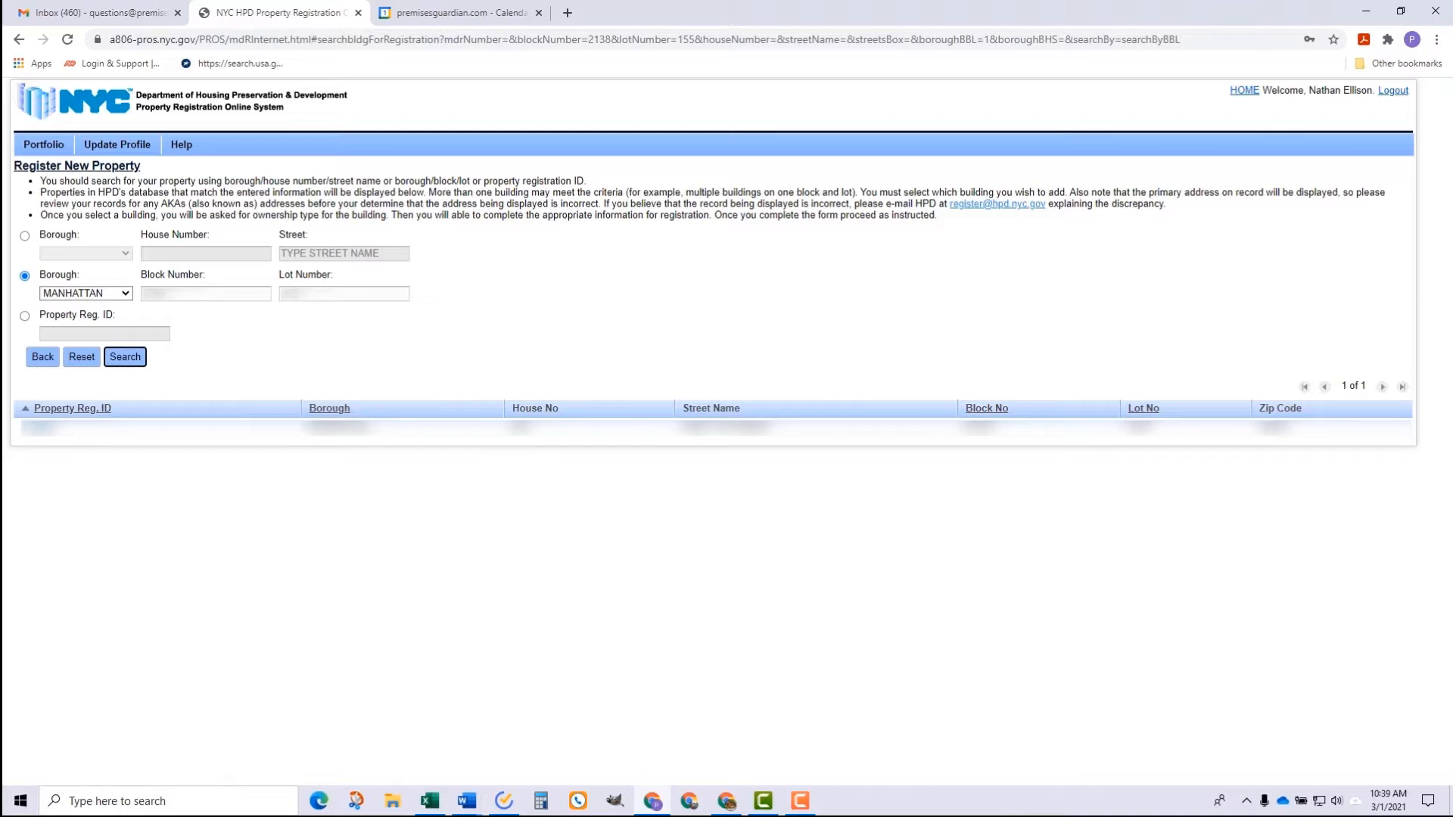
Step: Create a registration form for the found building with Partnership/LLC ownership
left_click(33, 428)
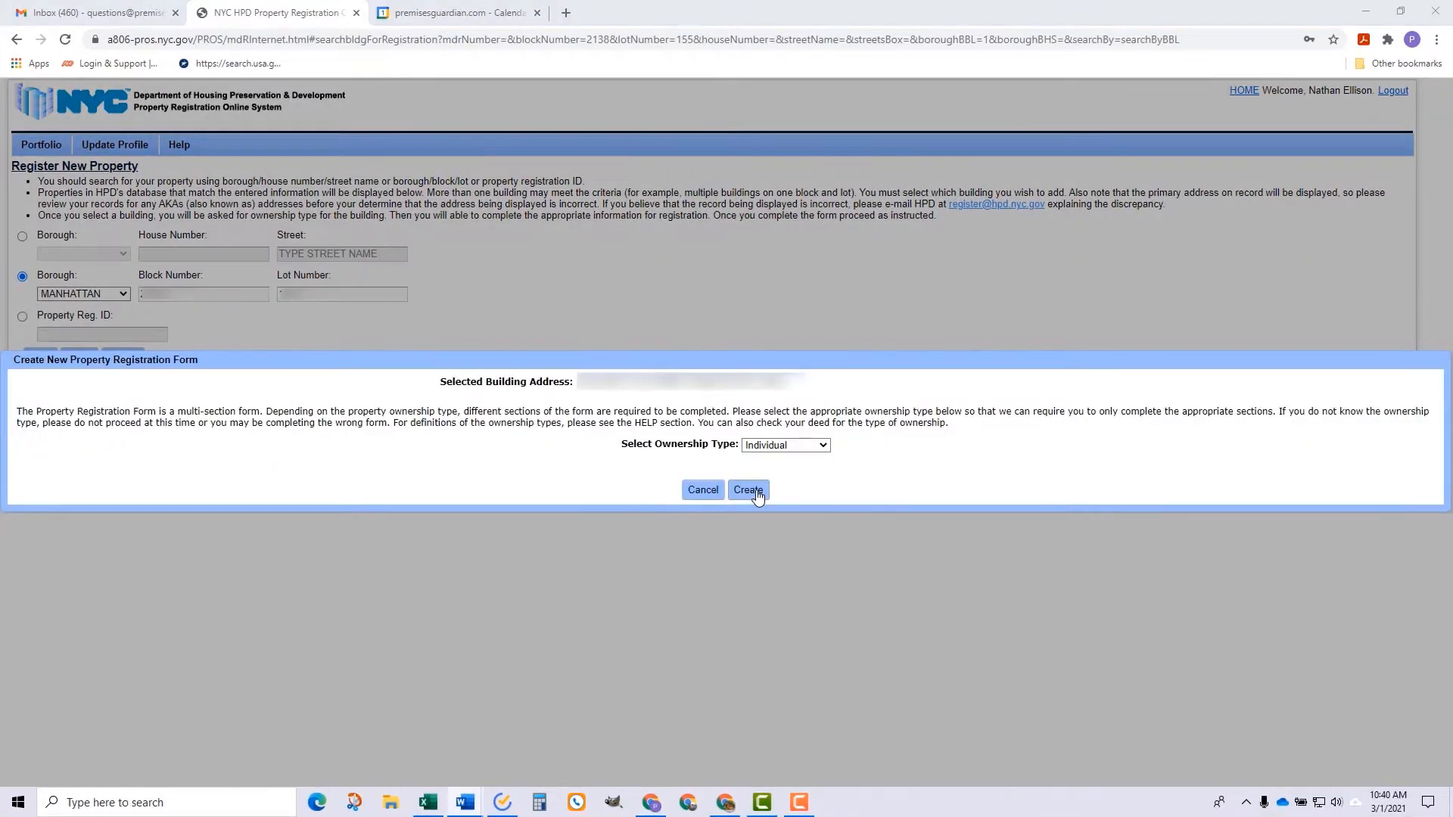
left_click(823, 446)
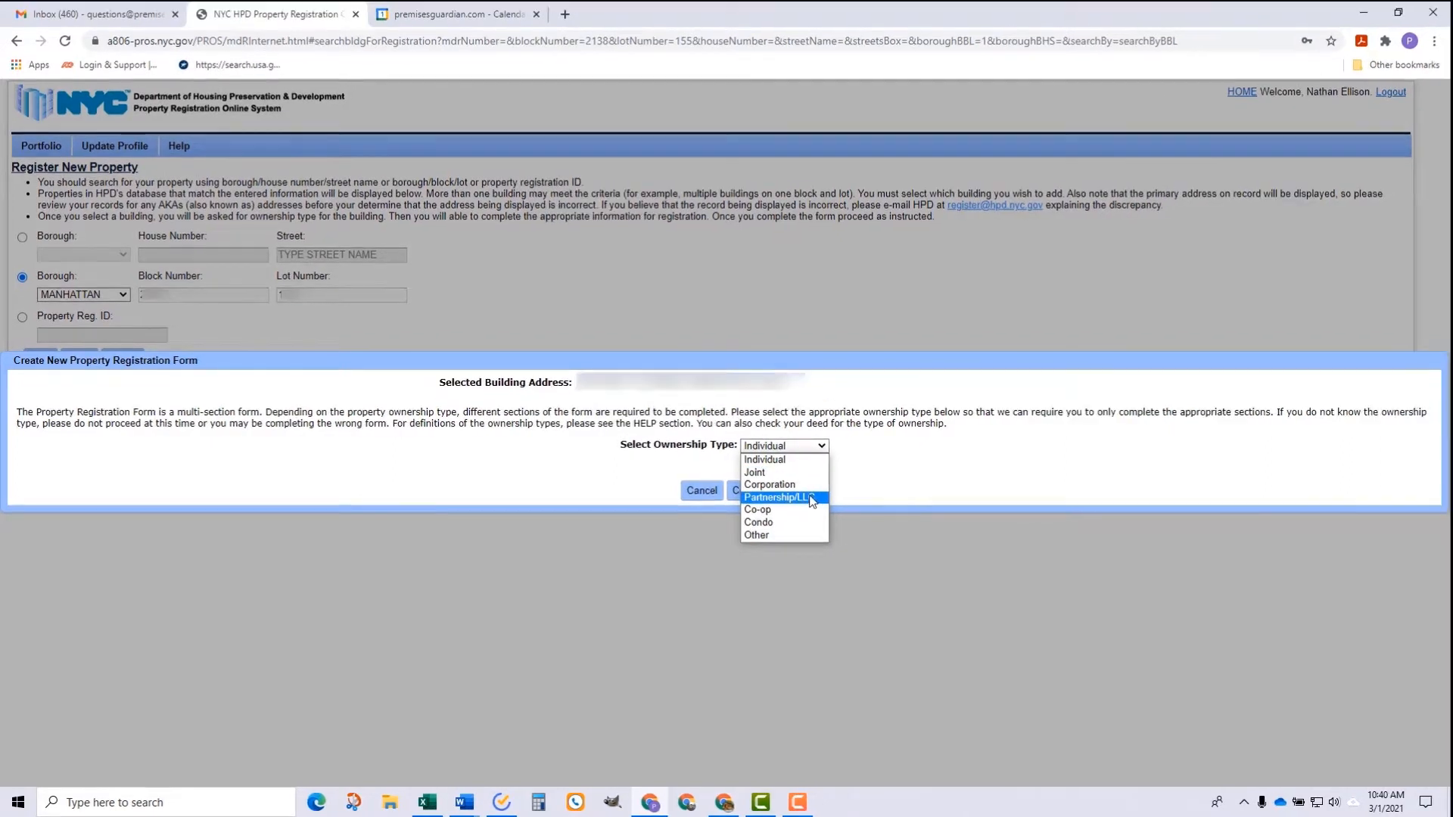
left_click(809, 498)
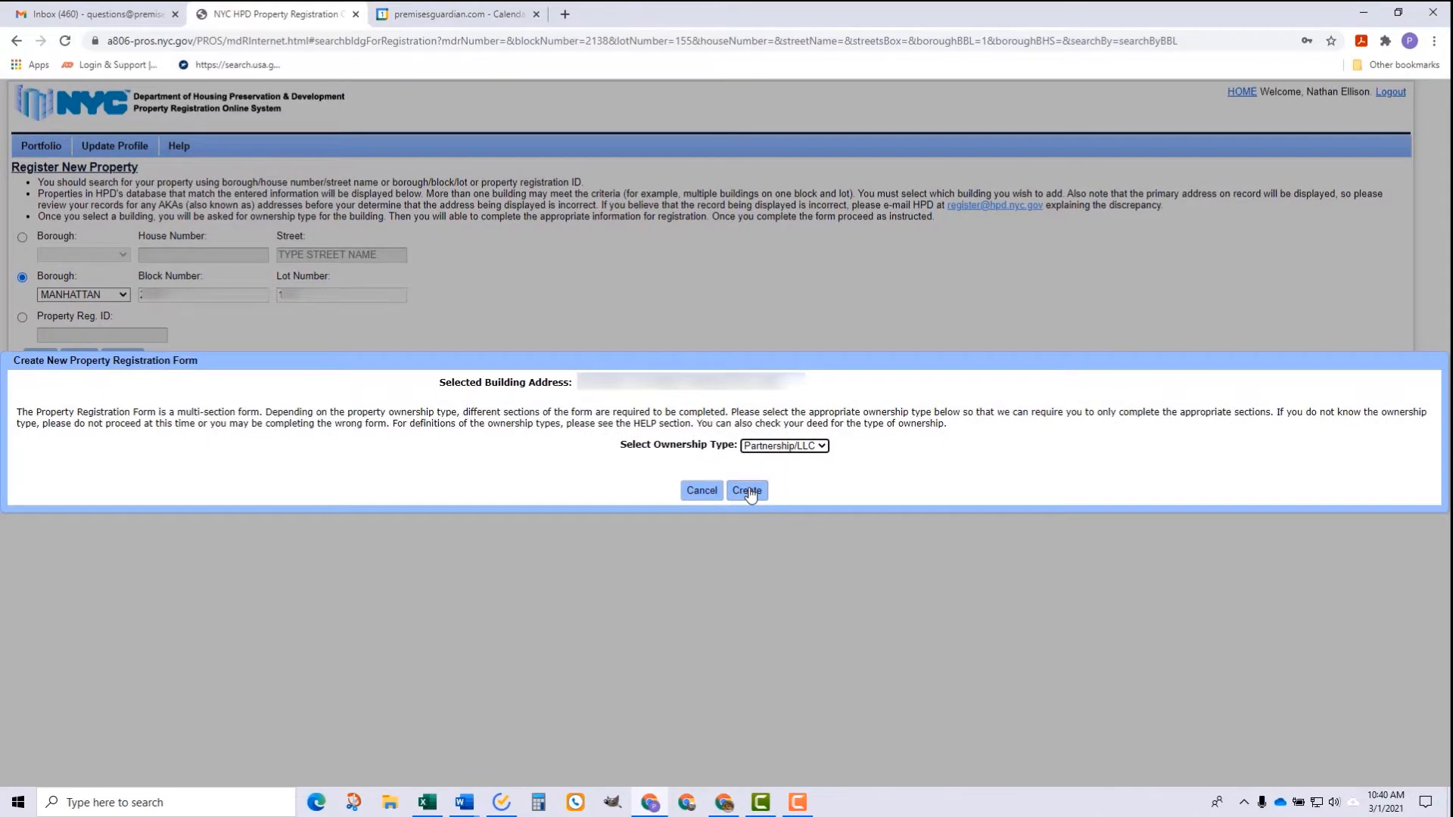
left_click(748, 492)
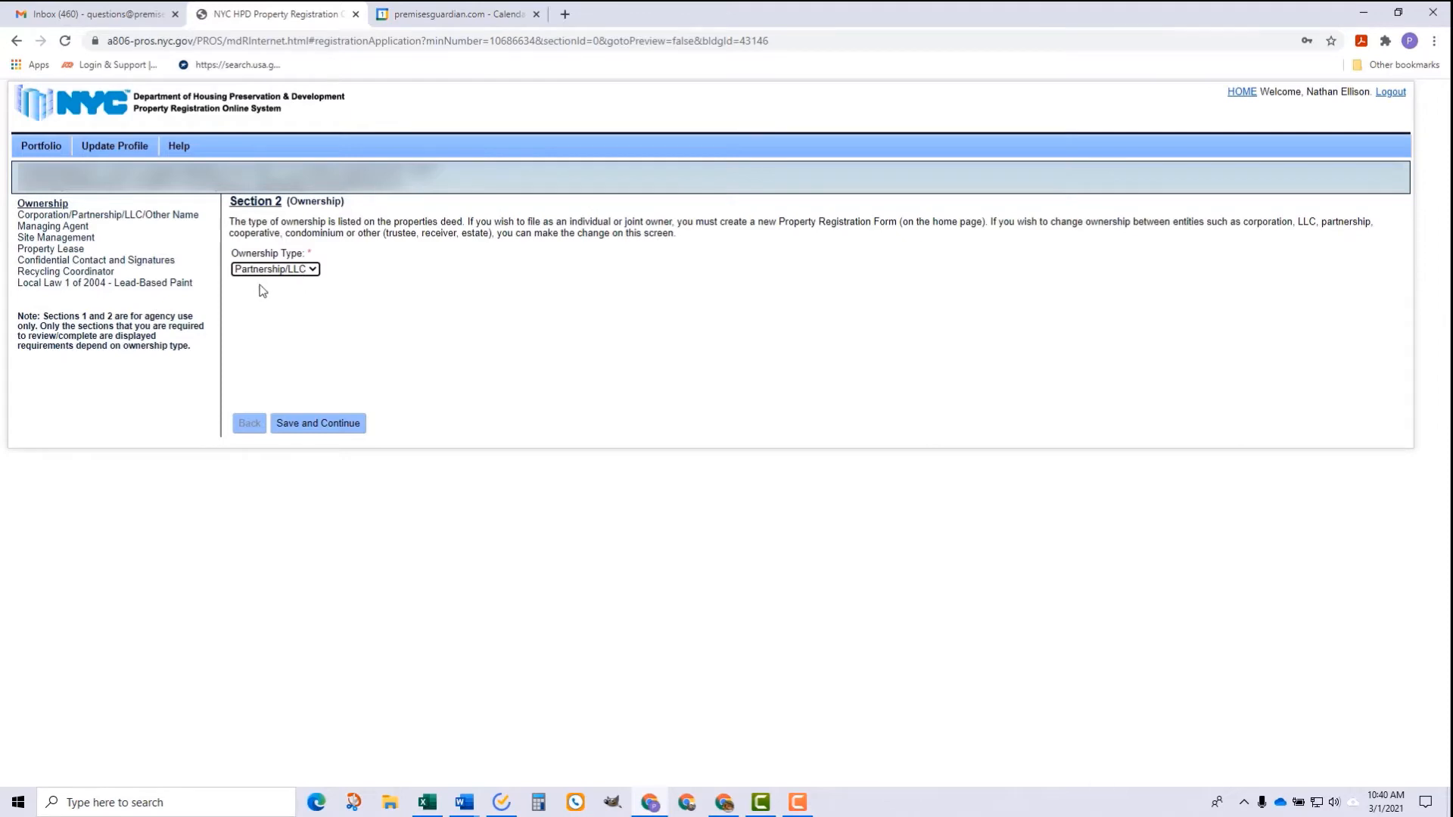
Step: Save the Partnership/LLC ownership in Section 2 and continue to Section 5
left_click(321, 426)
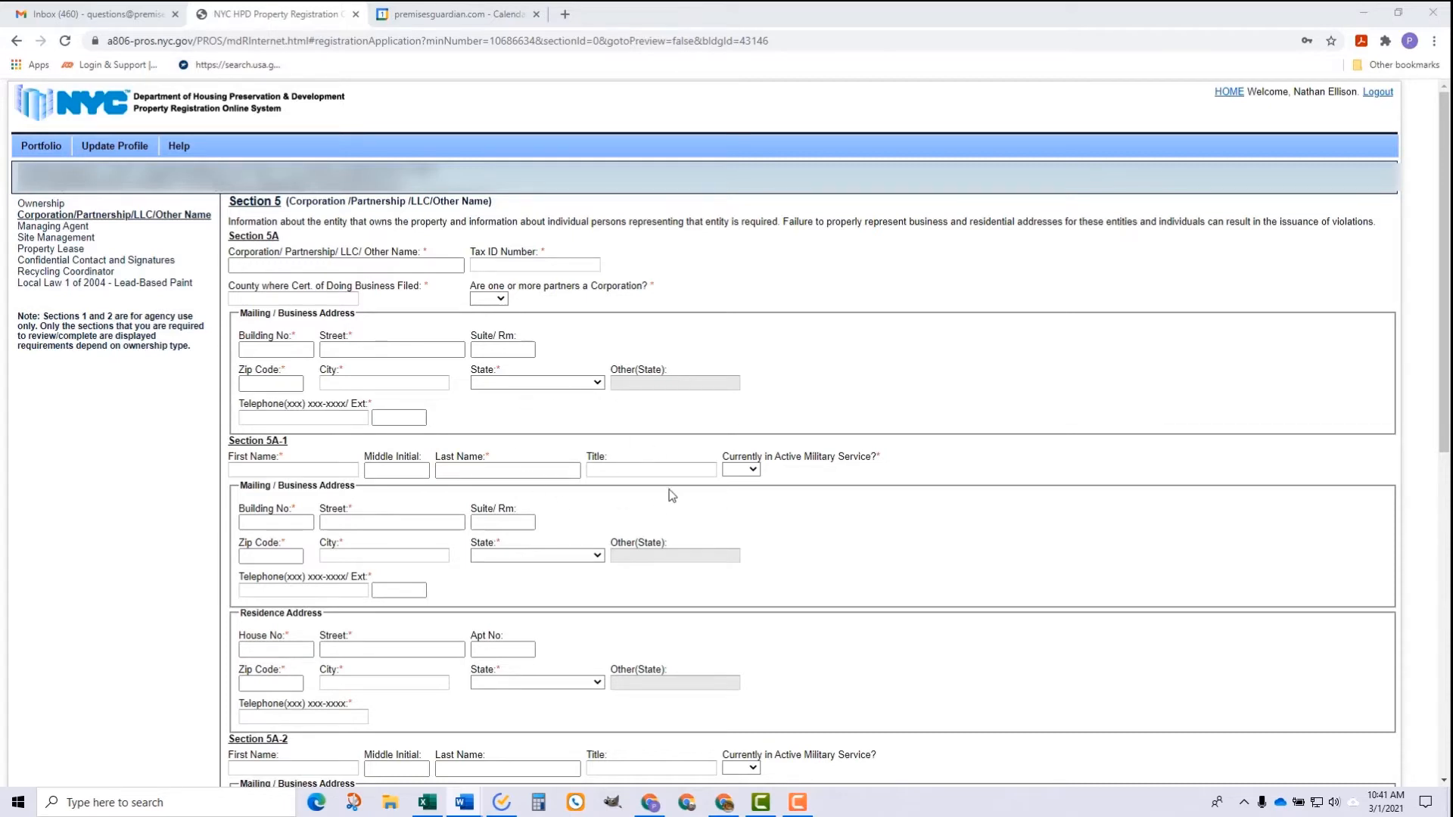
scroll(672, 509, "down", 2)
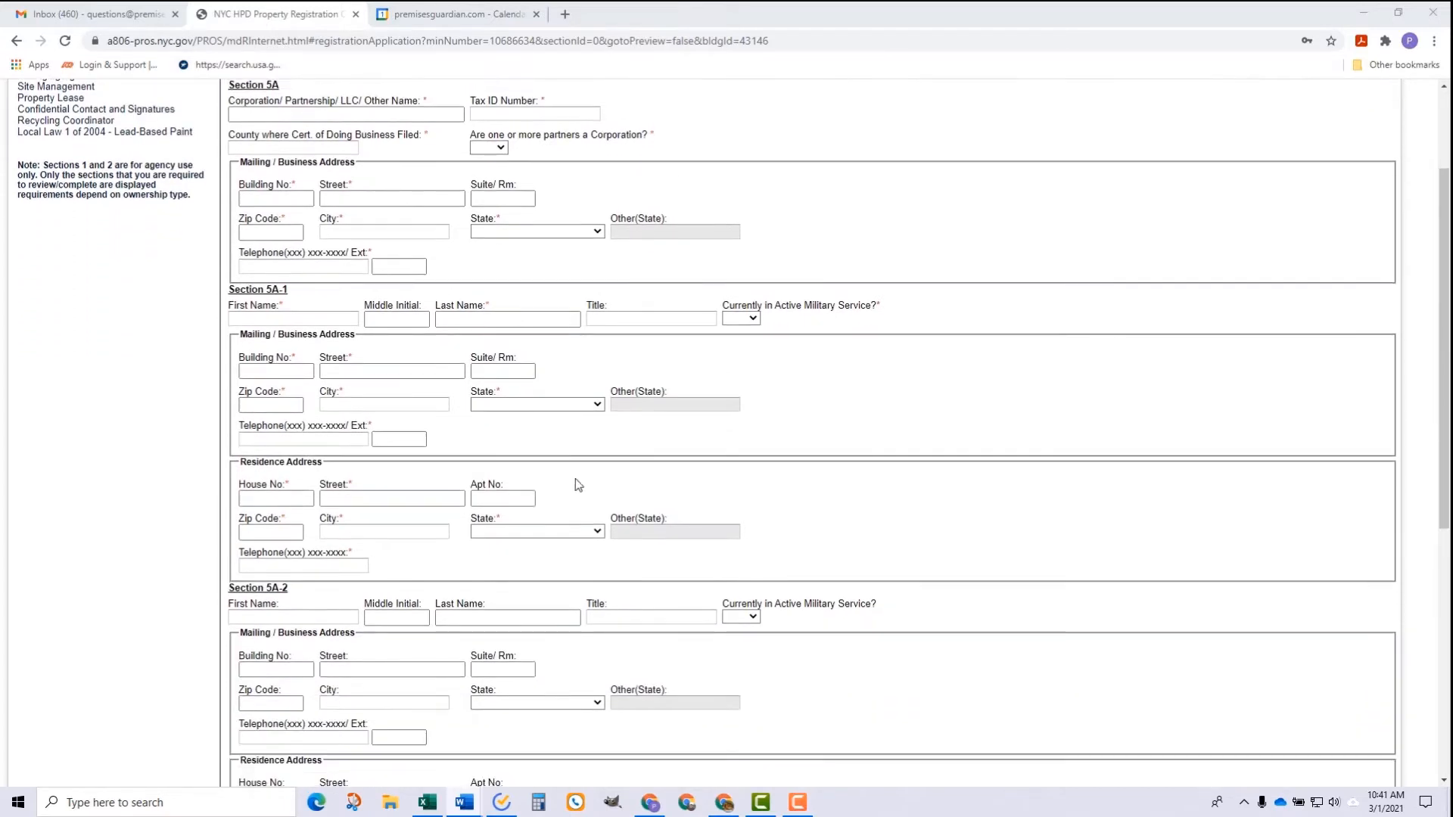
scroll(361, 492, "down", 1)
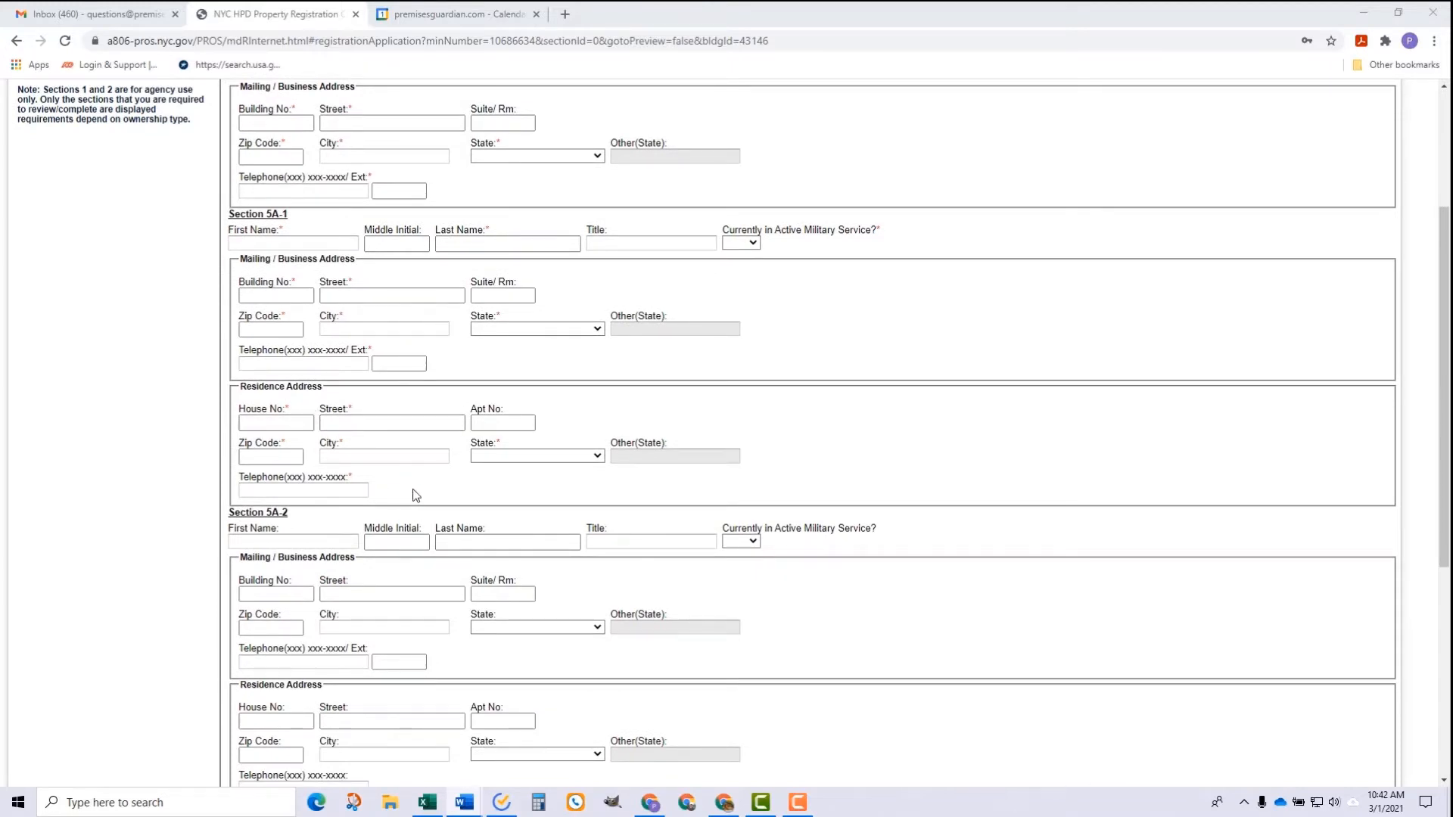
scroll(413, 492, "down", 4)
scroll(429, 473, "down", 1)
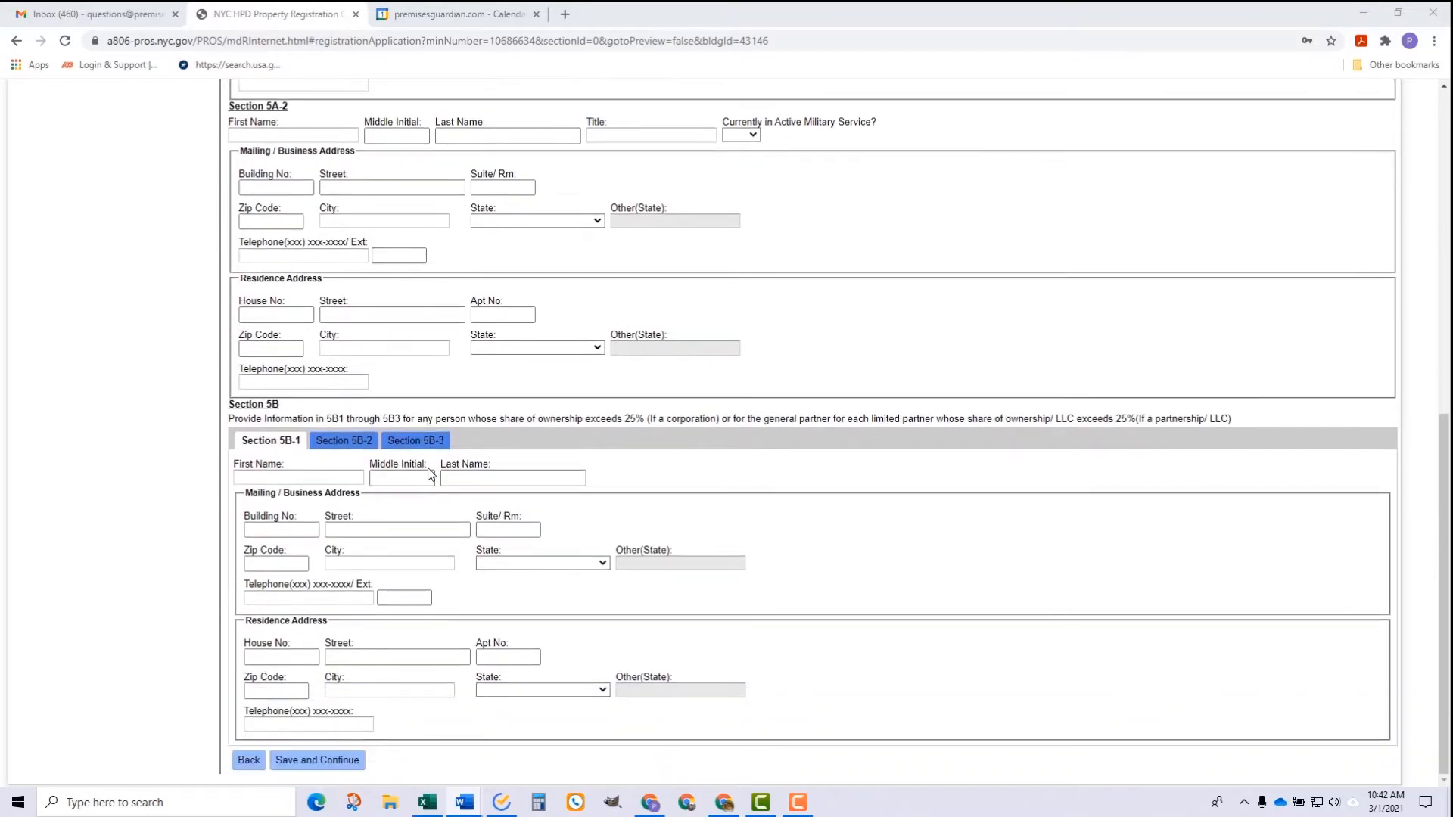
scroll(429, 464, "up", 9)
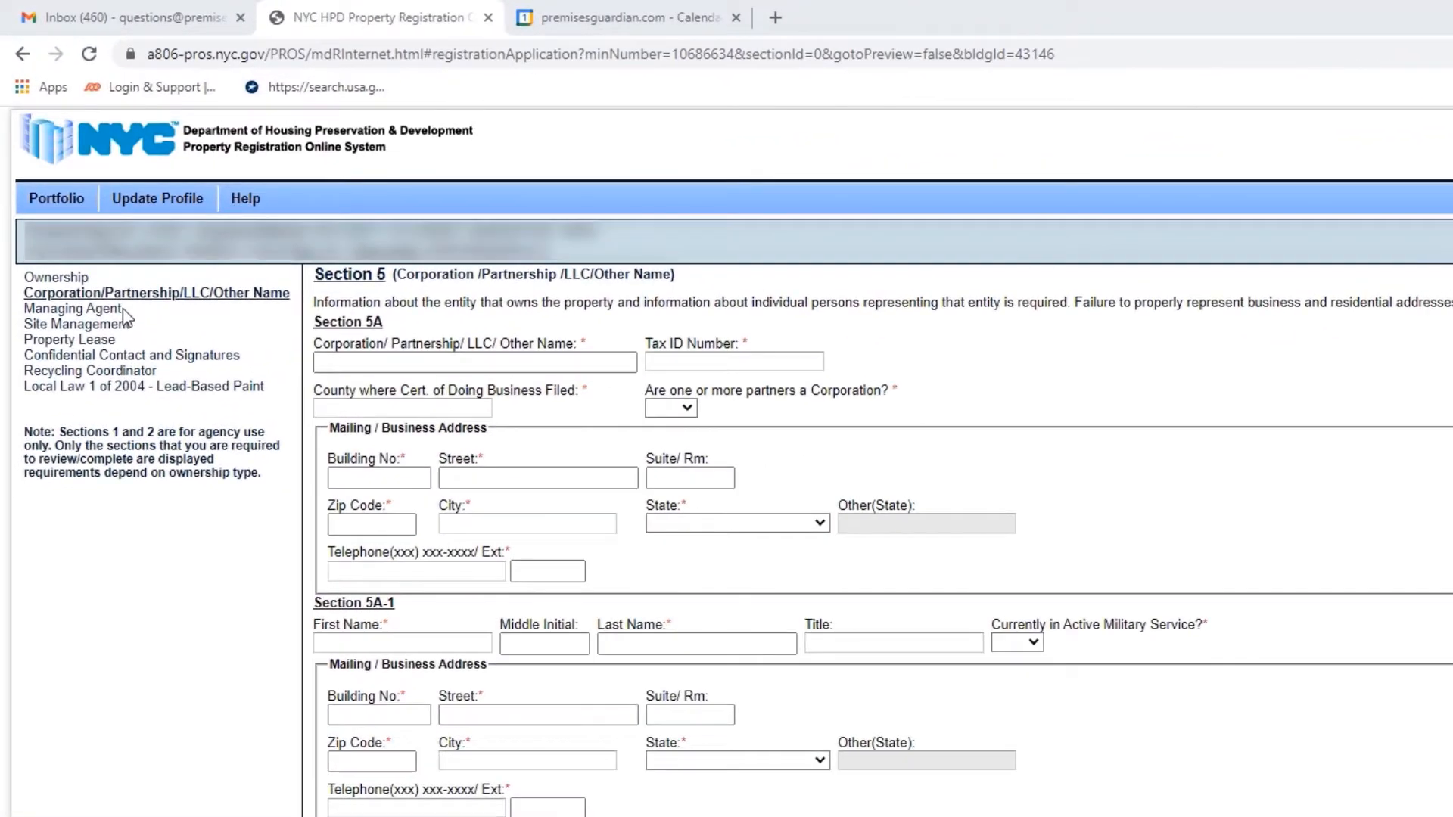
left_click_drag(89, 232, 50, 230)
left_click_drag(68, 312, 25, 311)
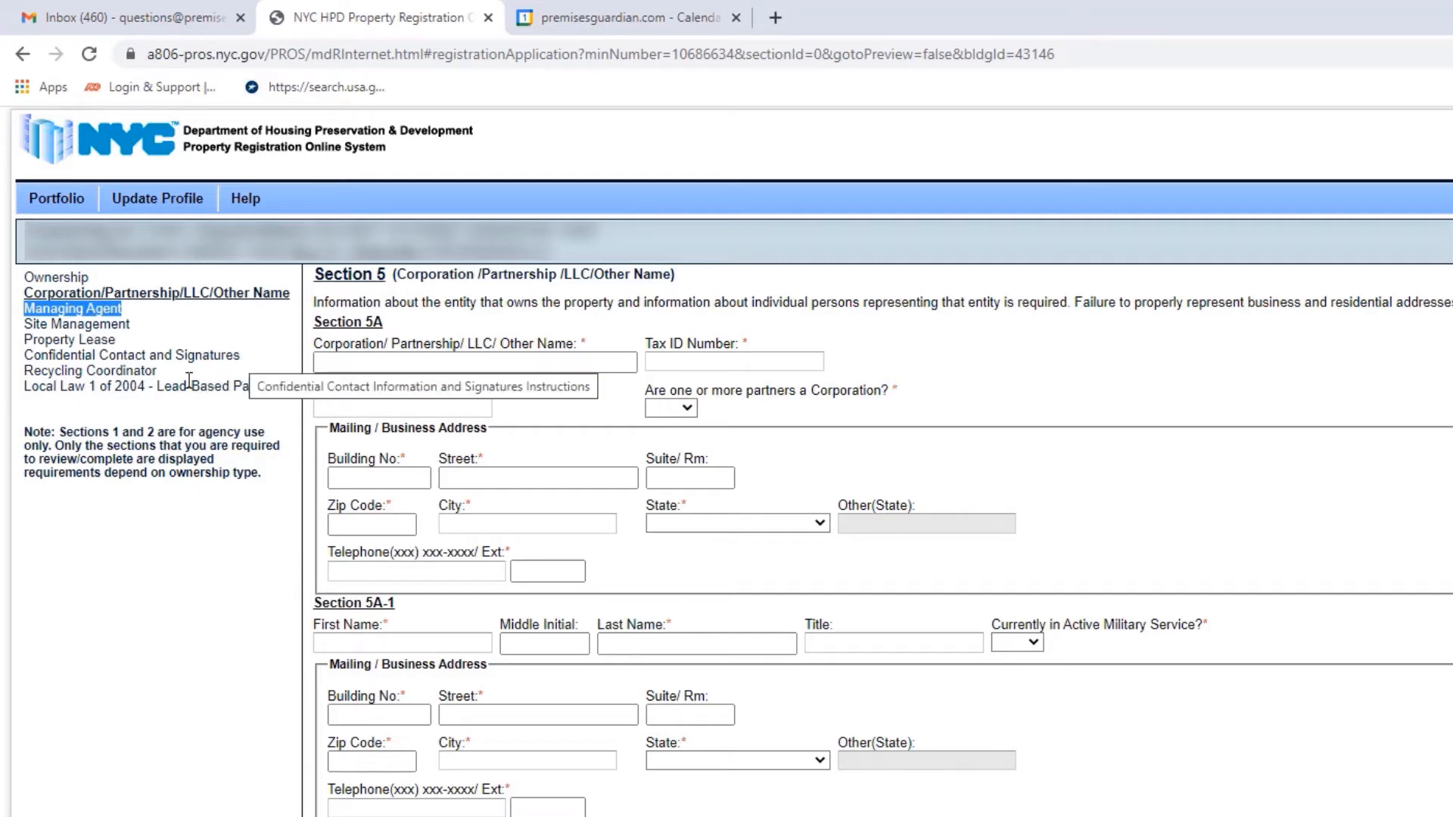
left_click_drag(158, 371, 22, 378)
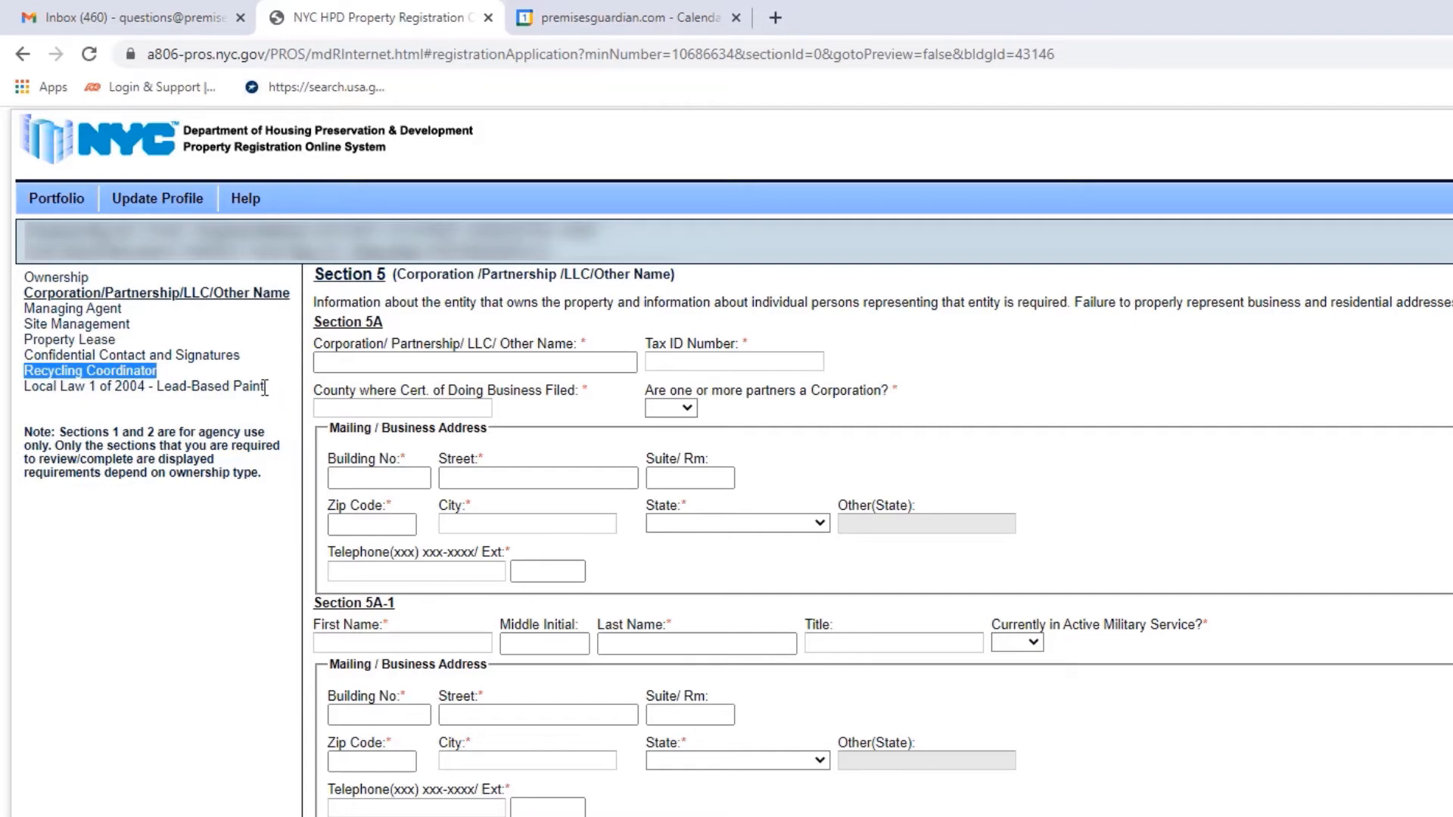
mouse_move(265, 387)
left_mouse_down()
mouse_move(56, 416)
mouse_move(173, 419)
left_mouse_up()
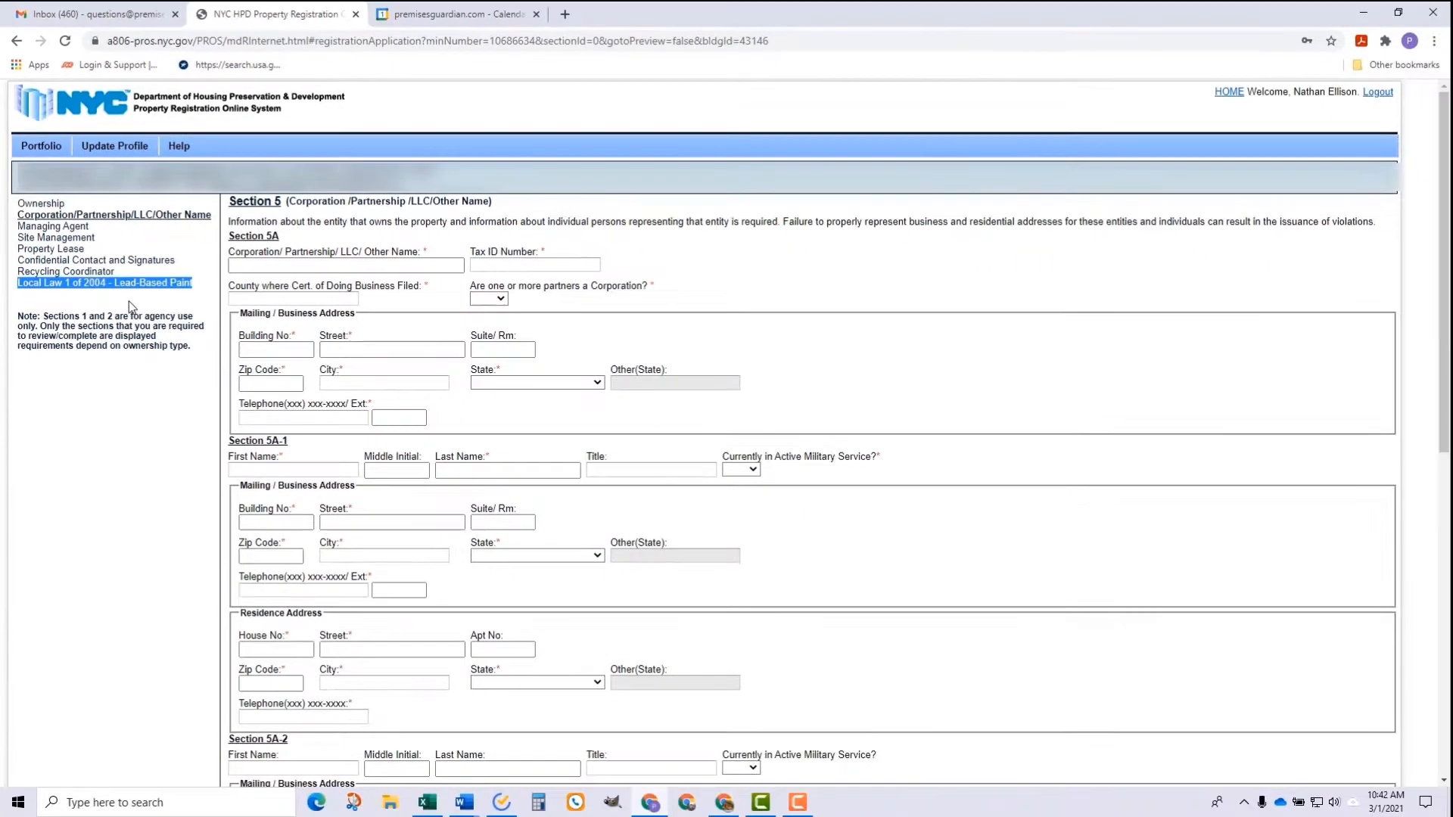
key("alt+Tab")
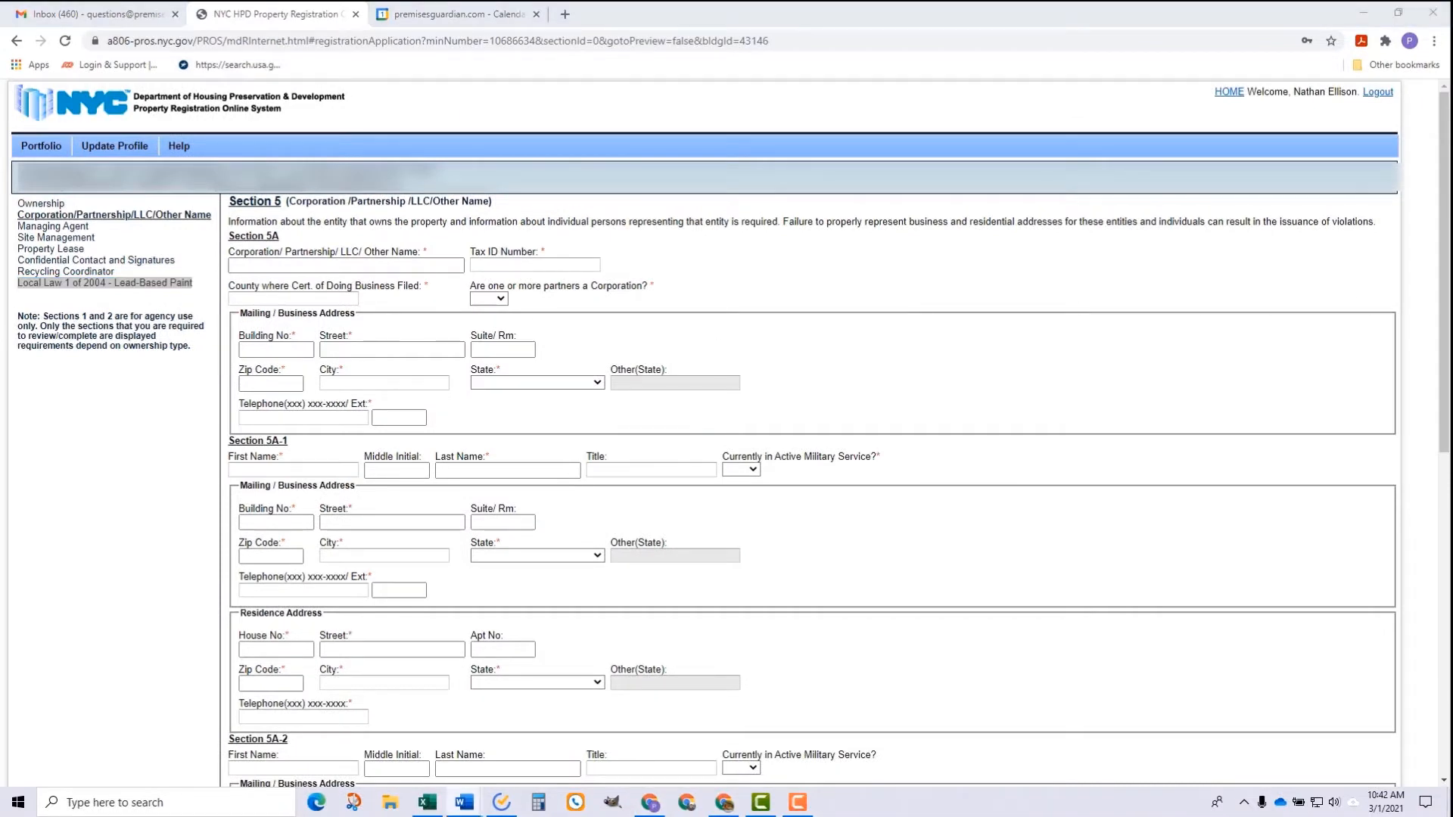
key("alt+Tab")
Step: Return home and open the Portfolio listing the three Manhattan buildings
left_click(1230, 92)
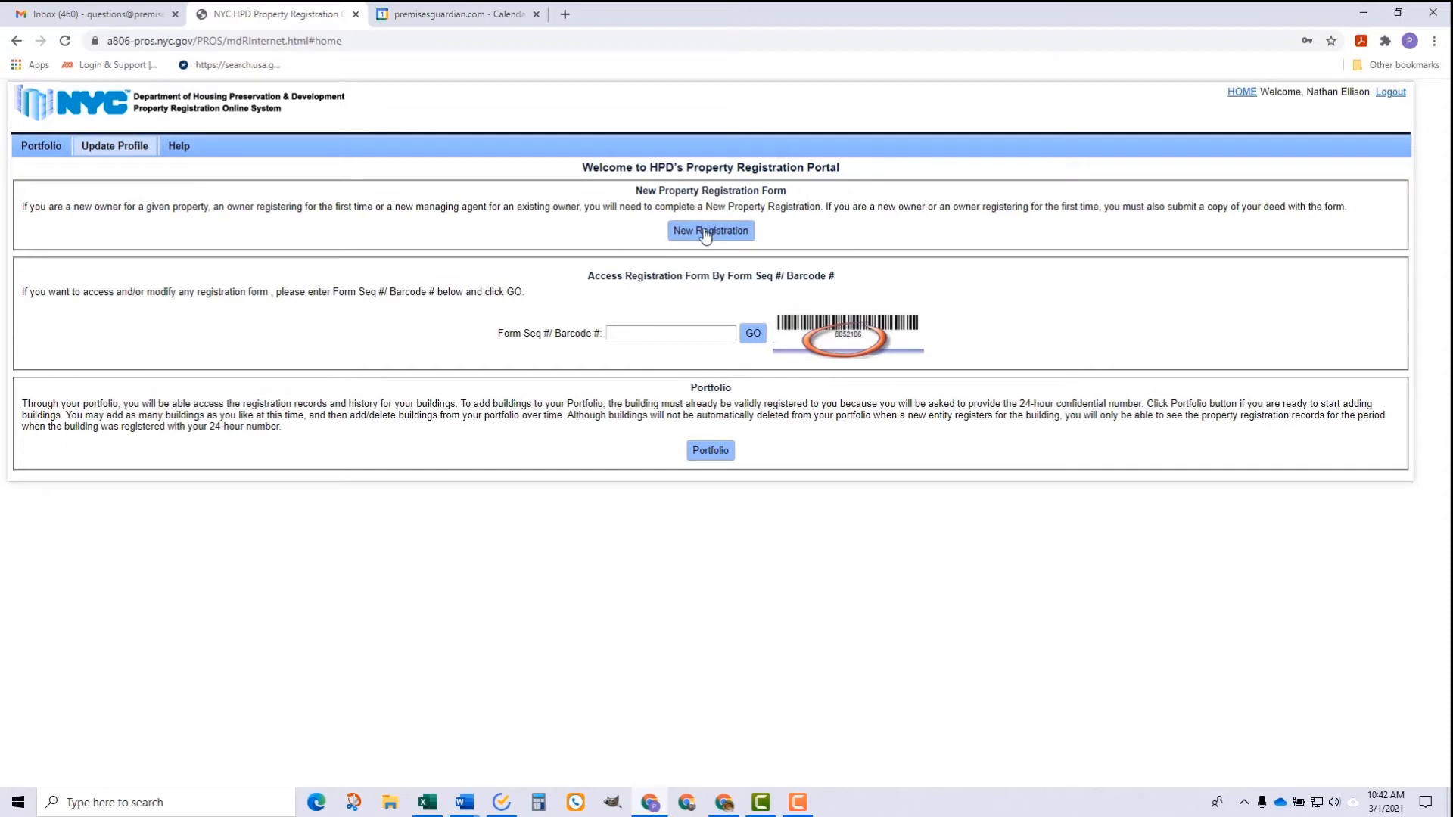
left_click(693, 452)
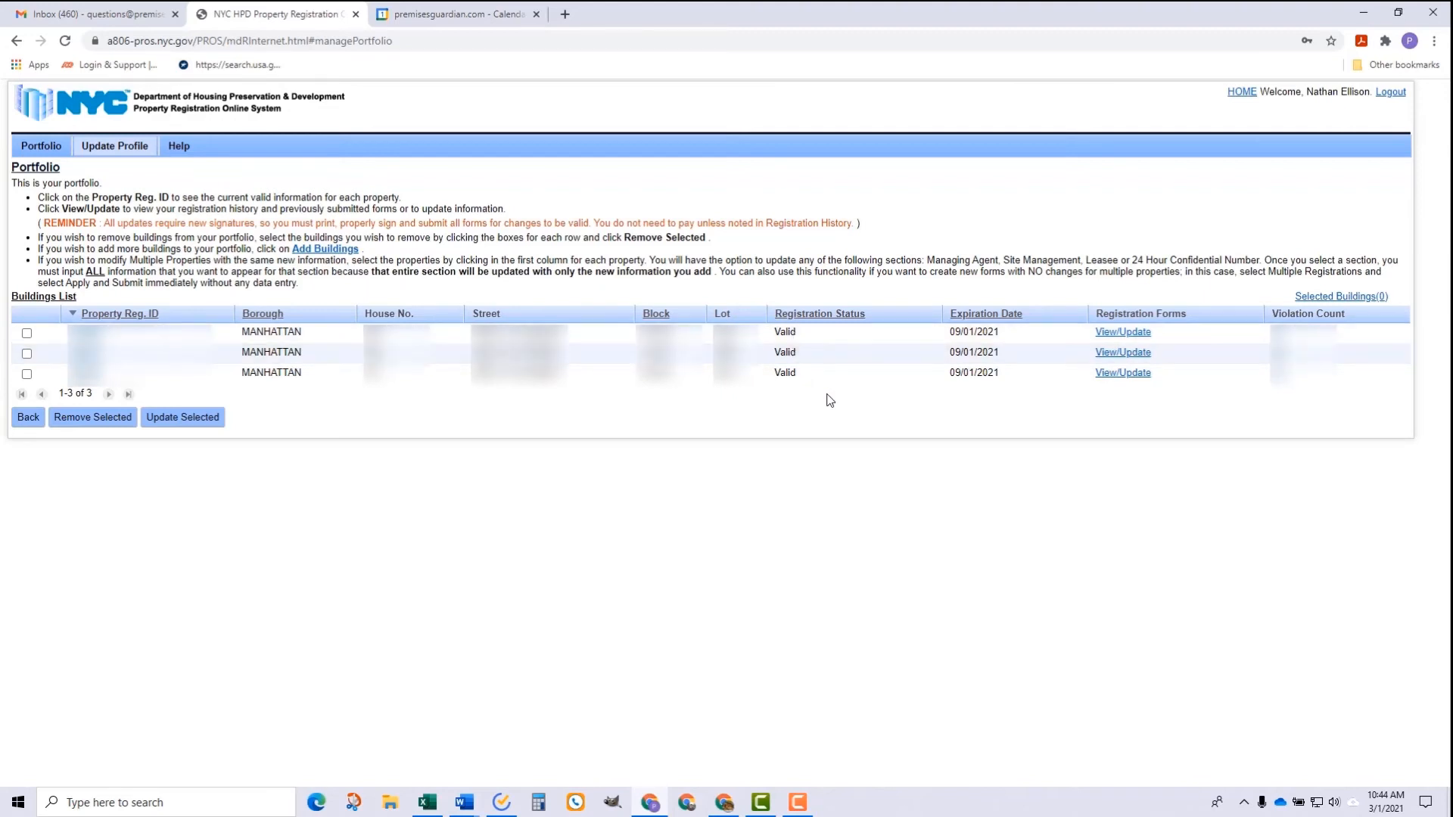
Step: Open the first building's View/Update page showing its 61 registration forms
left_click(1119, 333)
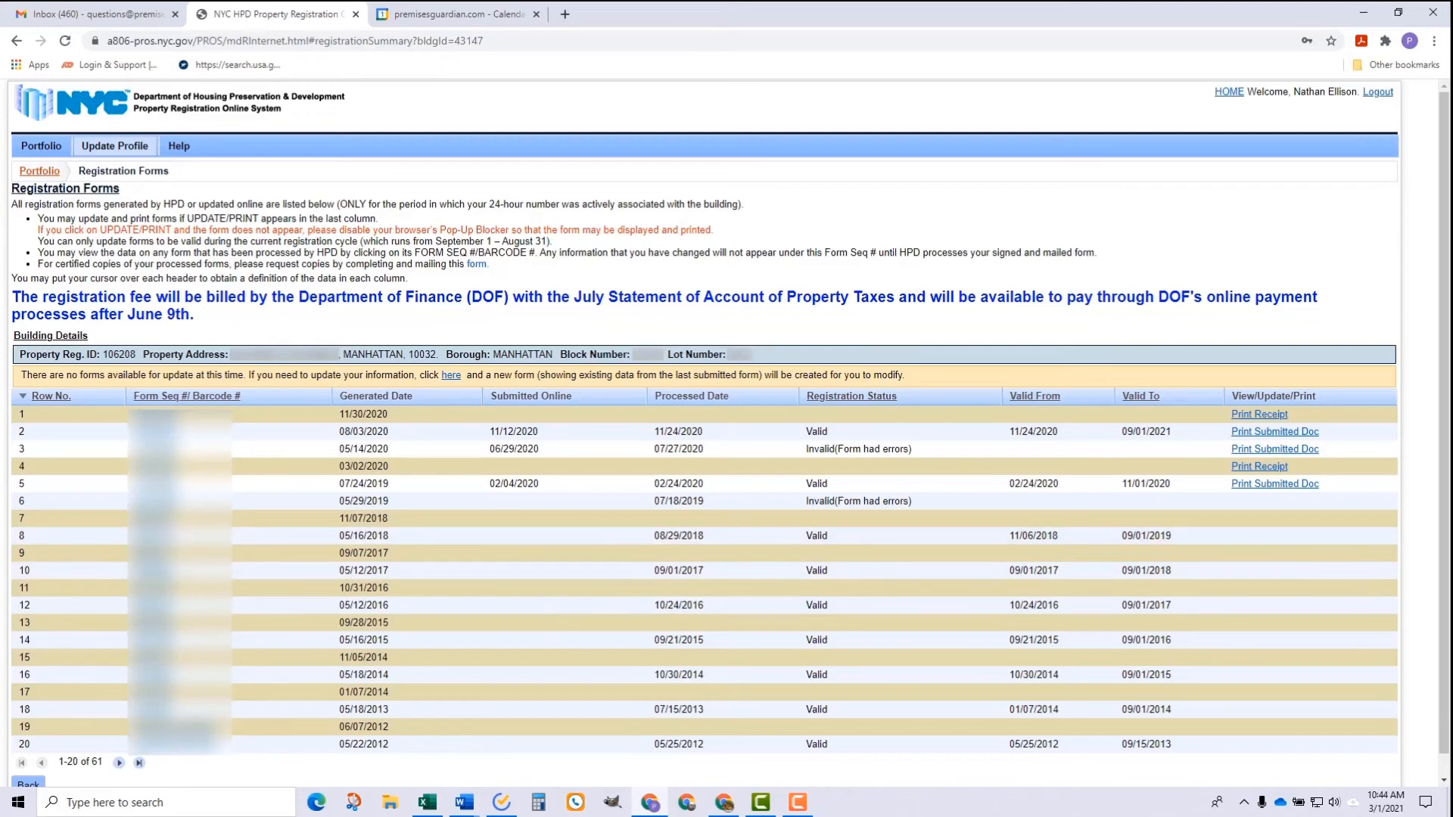
key("alt+Tab")
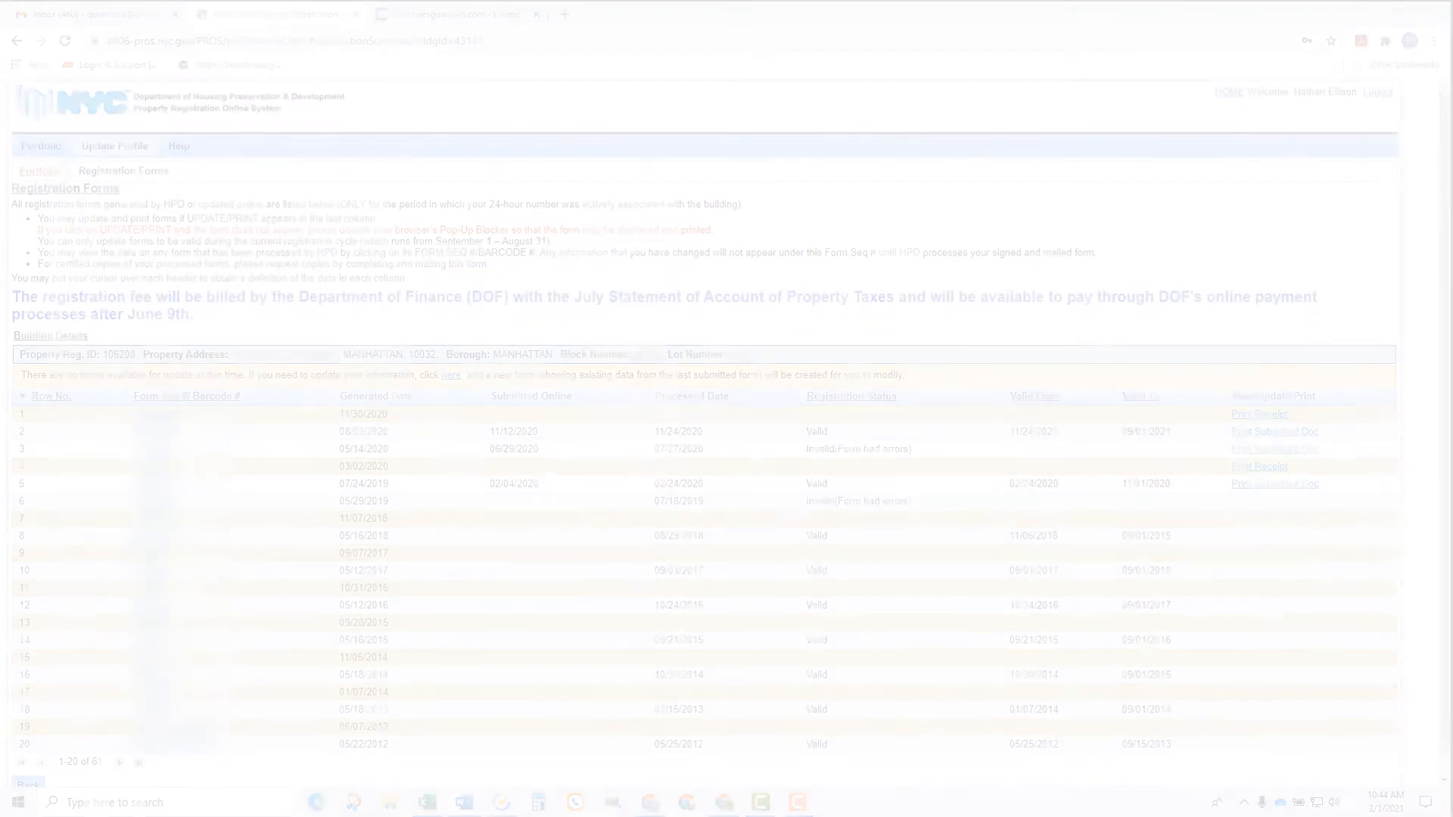